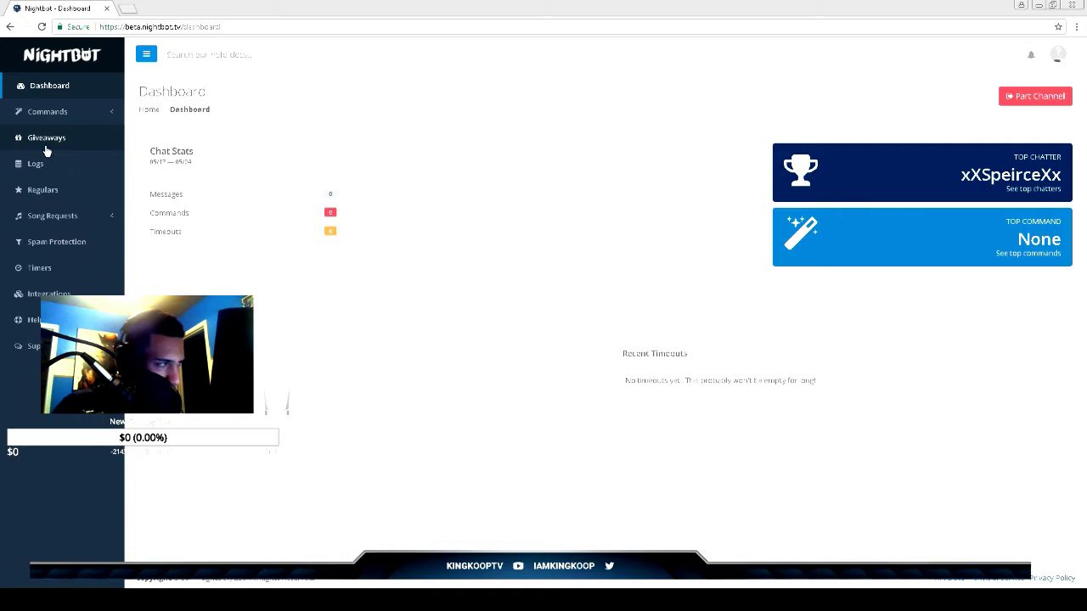
Step: Open the Song Requests page and start the current song playing
left_click(59, 216)
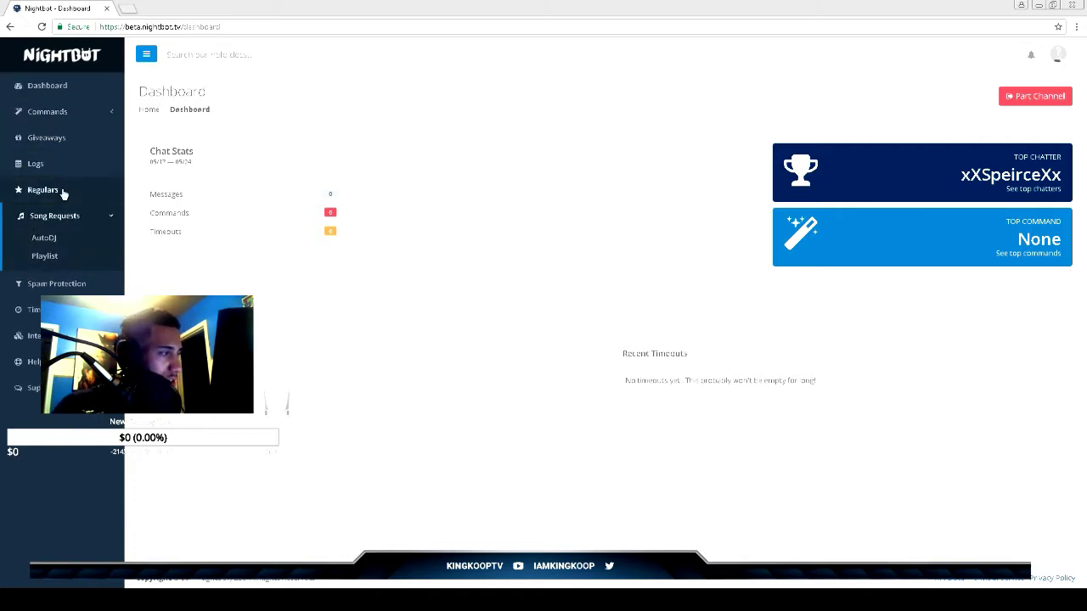
left_click(43, 239)
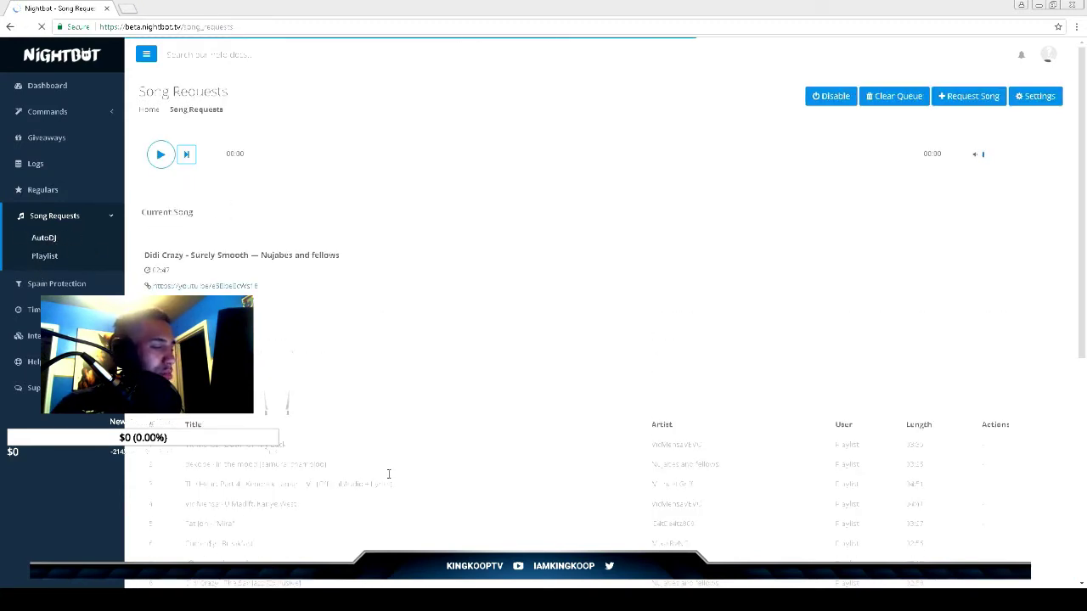
scroll(441, 366, "down", 3)
scroll(381, 332, "up", 2)
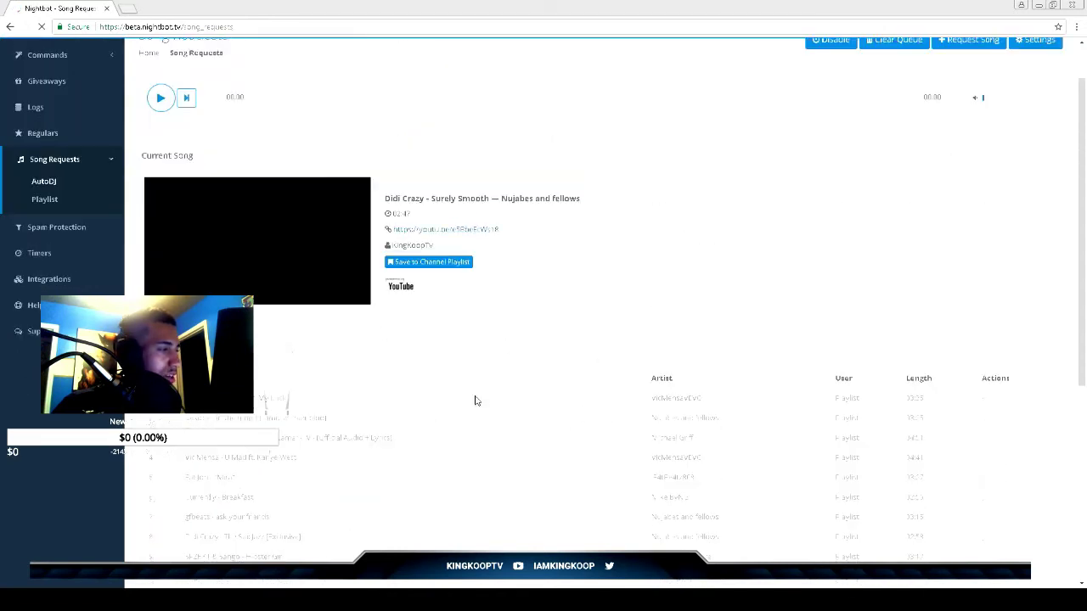
left_click(158, 99)
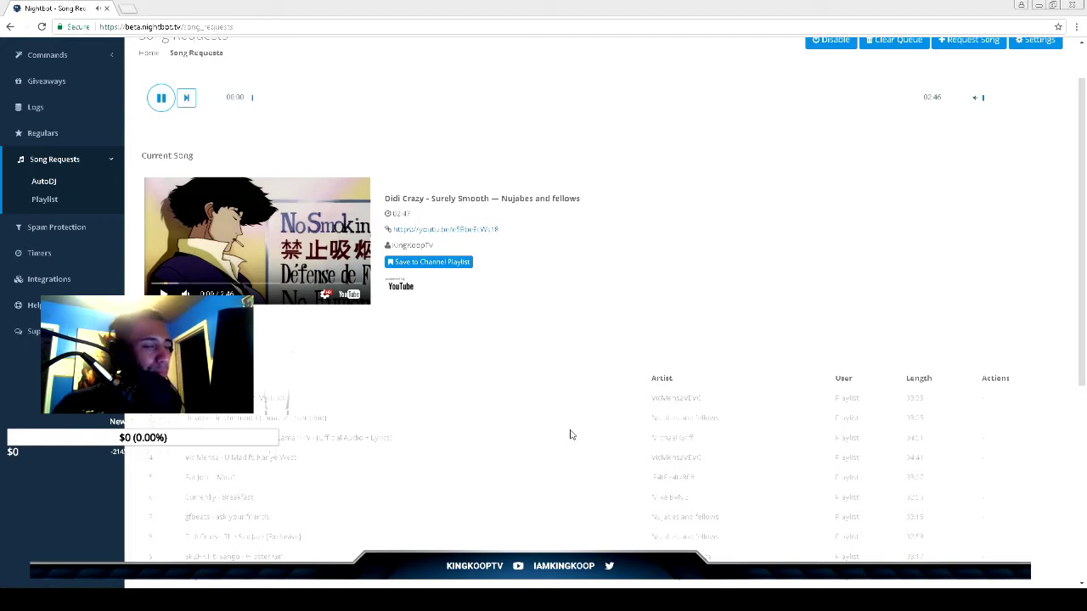
scroll(550, 400, "up", 2)
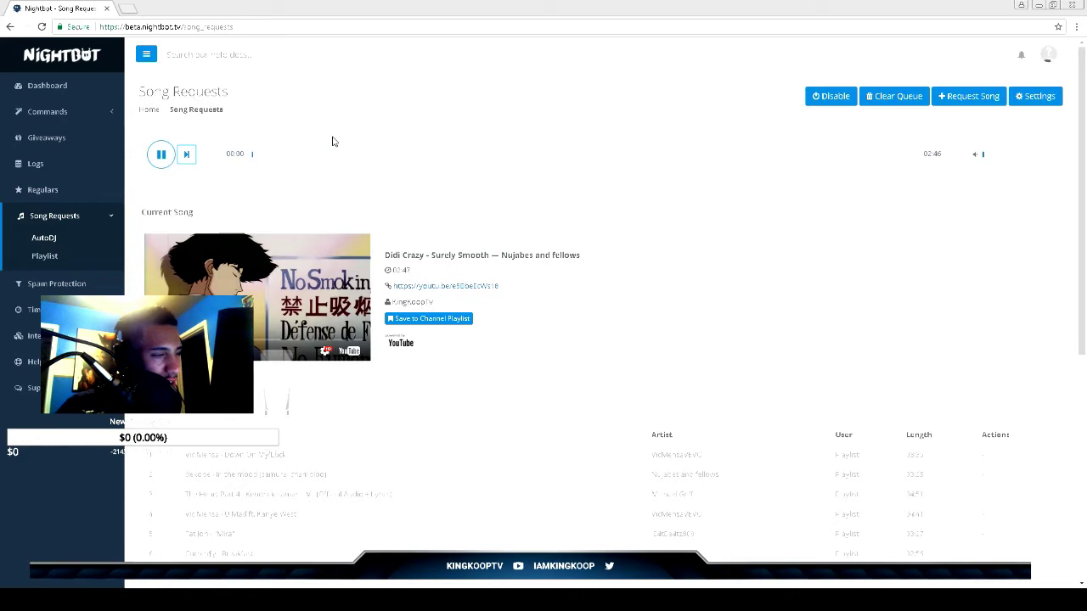
left_click(1038, 97)
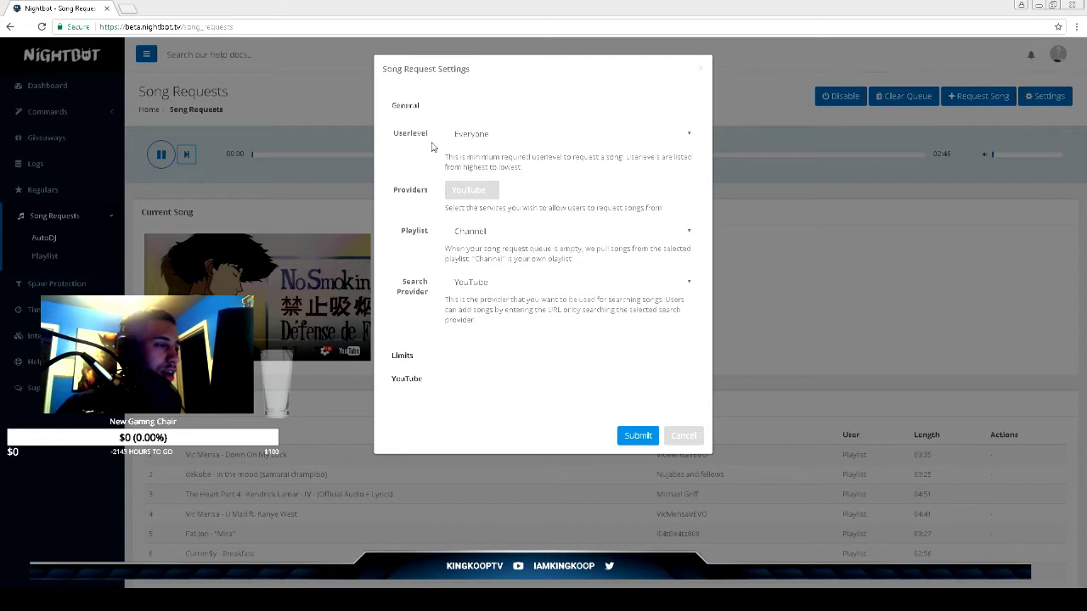
left_click(571, 135)
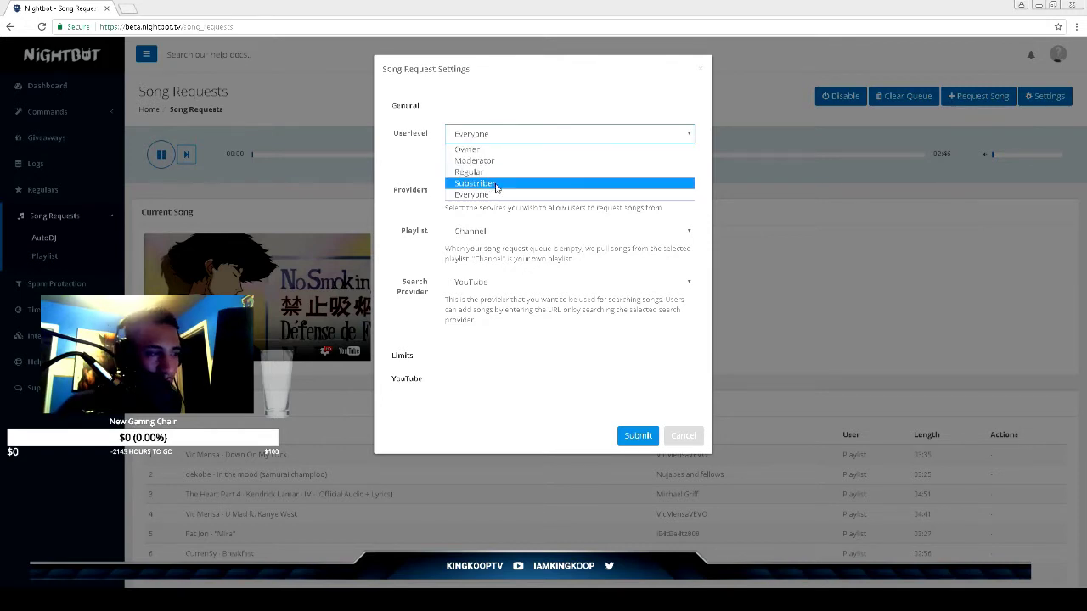
left_click(493, 195)
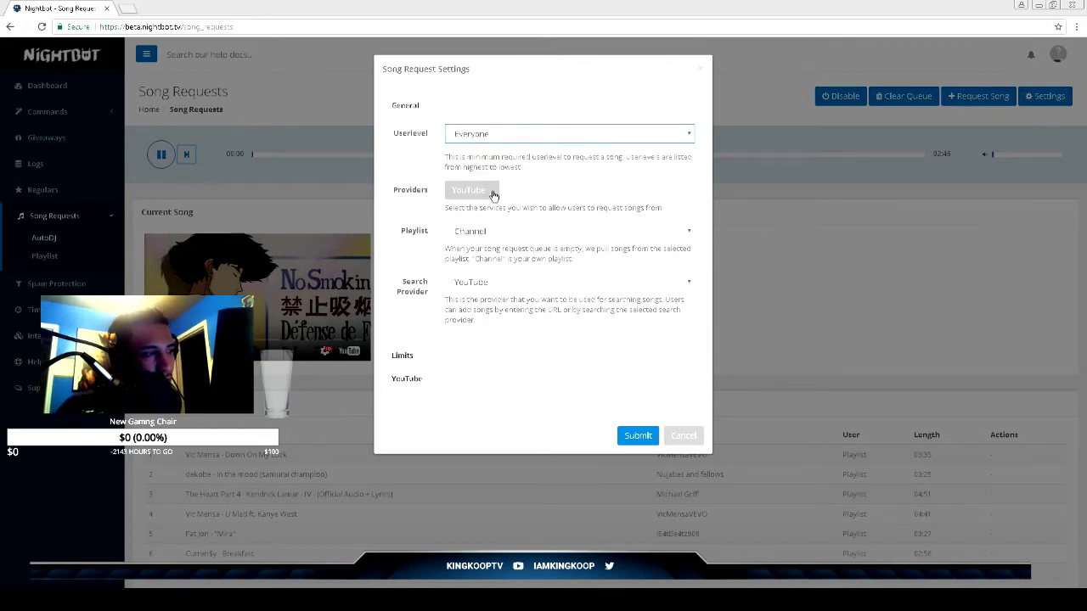
left_click(493, 136)
left_click(492, 197)
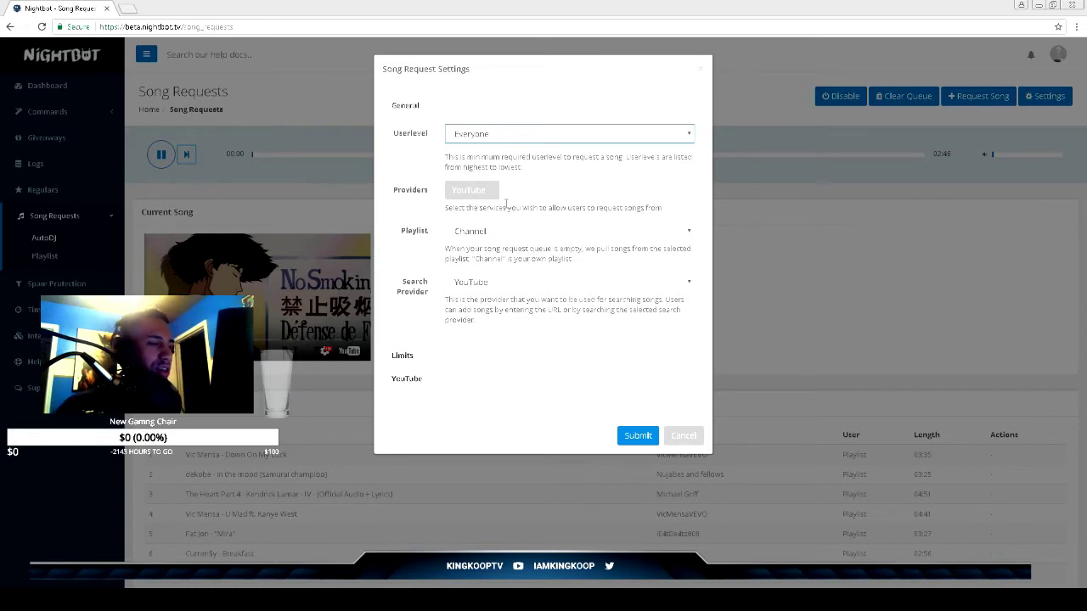
left_click(478, 201)
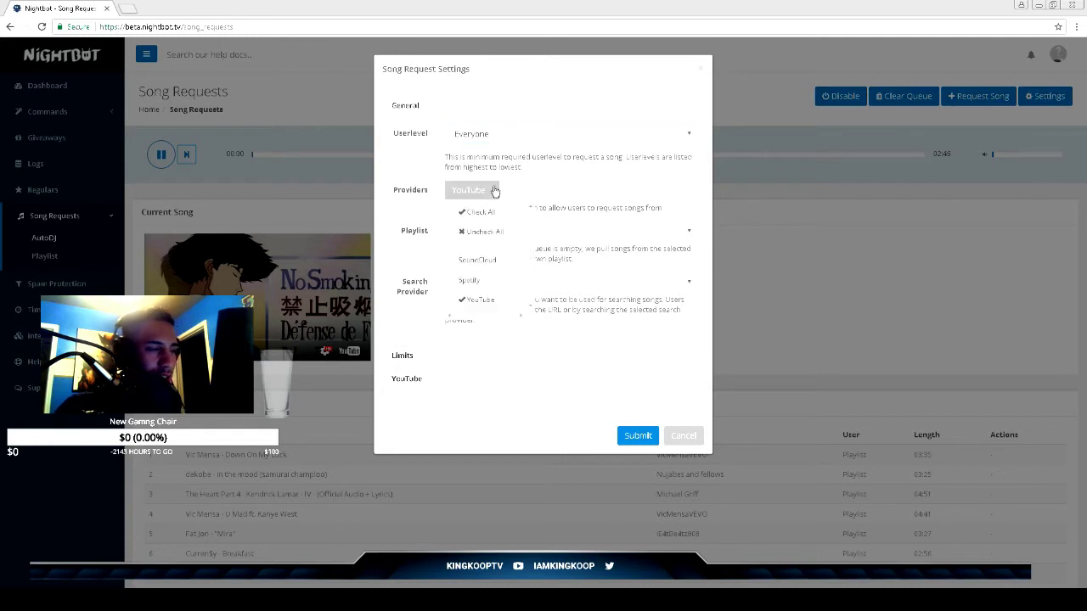
left_click(485, 262)
left_click(472, 280)
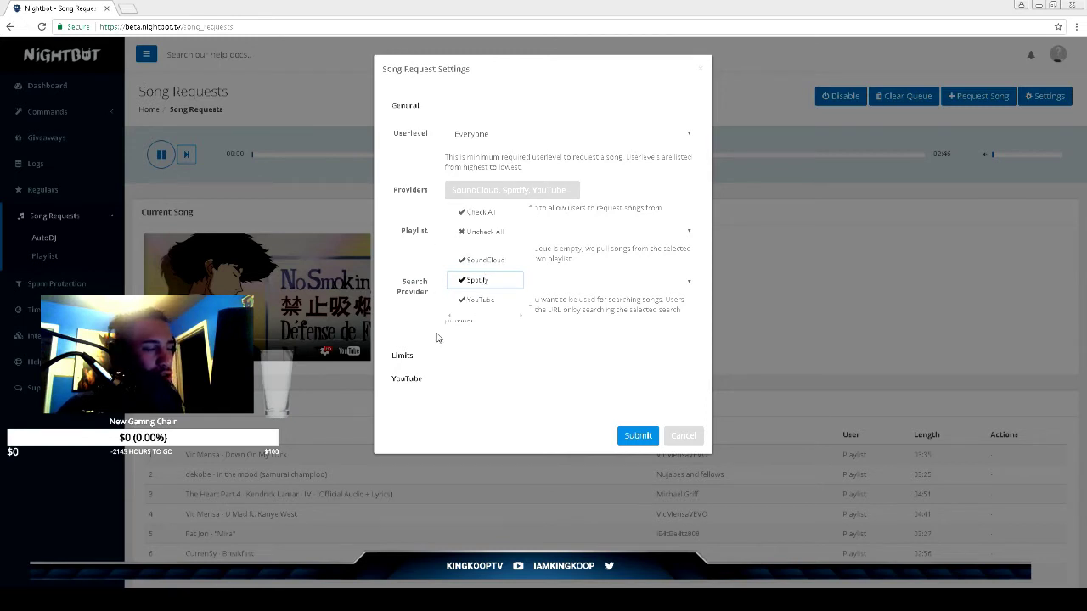
left_click(477, 281)
left_click(481, 260)
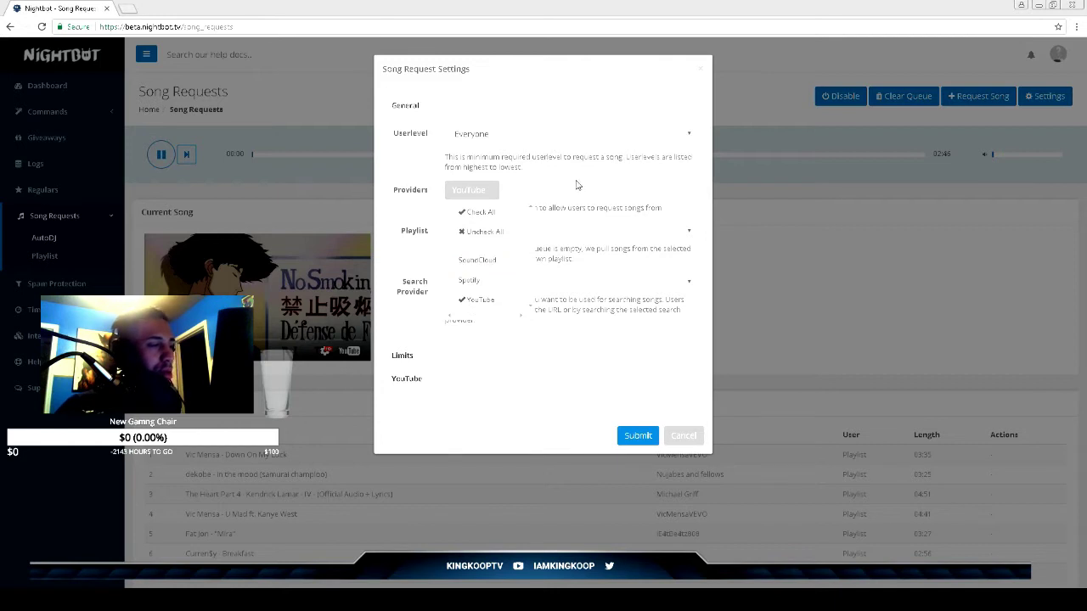
left_click(553, 205)
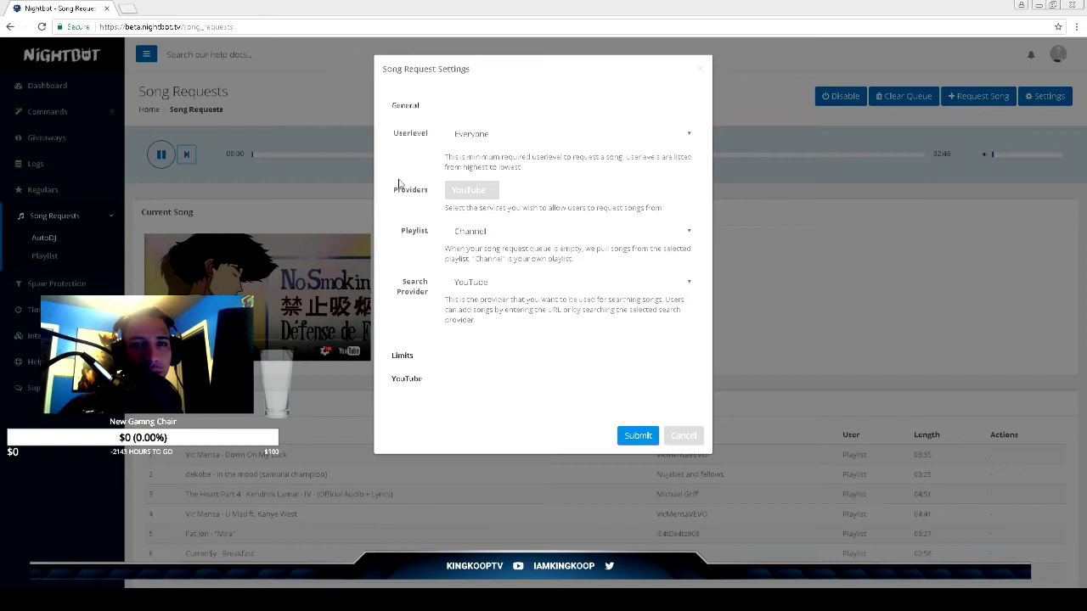
Step: Try Monstercat as the fallback playlist, then set it back to Channel
left_click(688, 234)
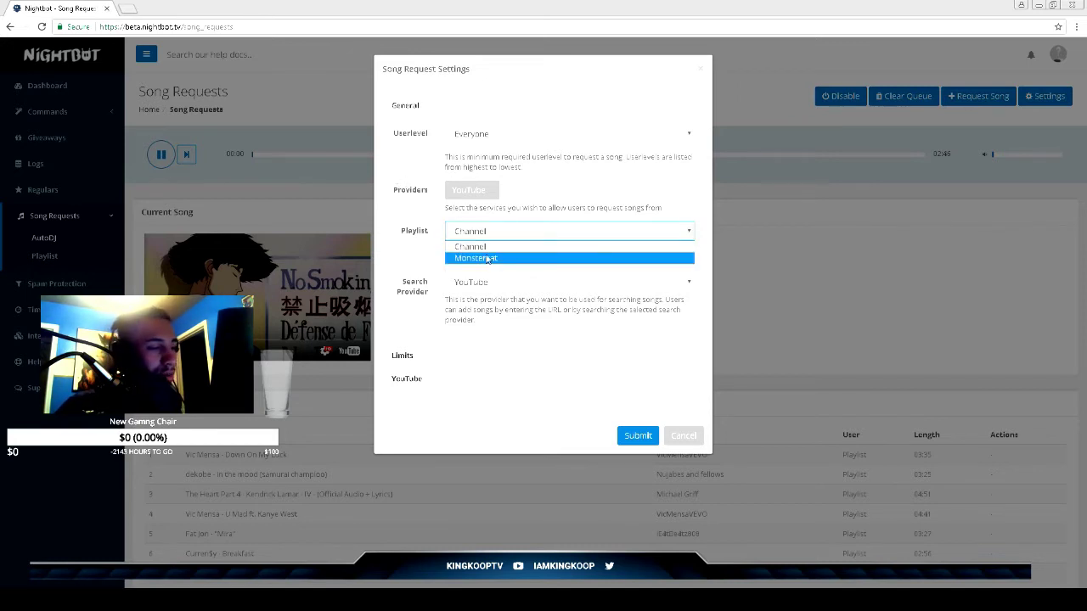
left_click(485, 257)
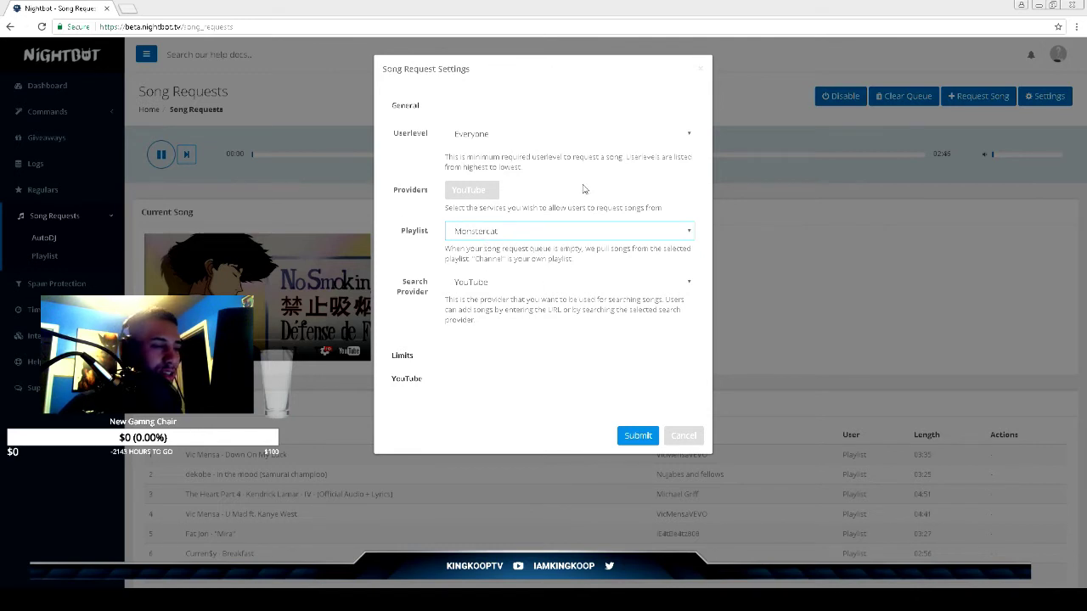
left_click(550, 240)
left_click(496, 244)
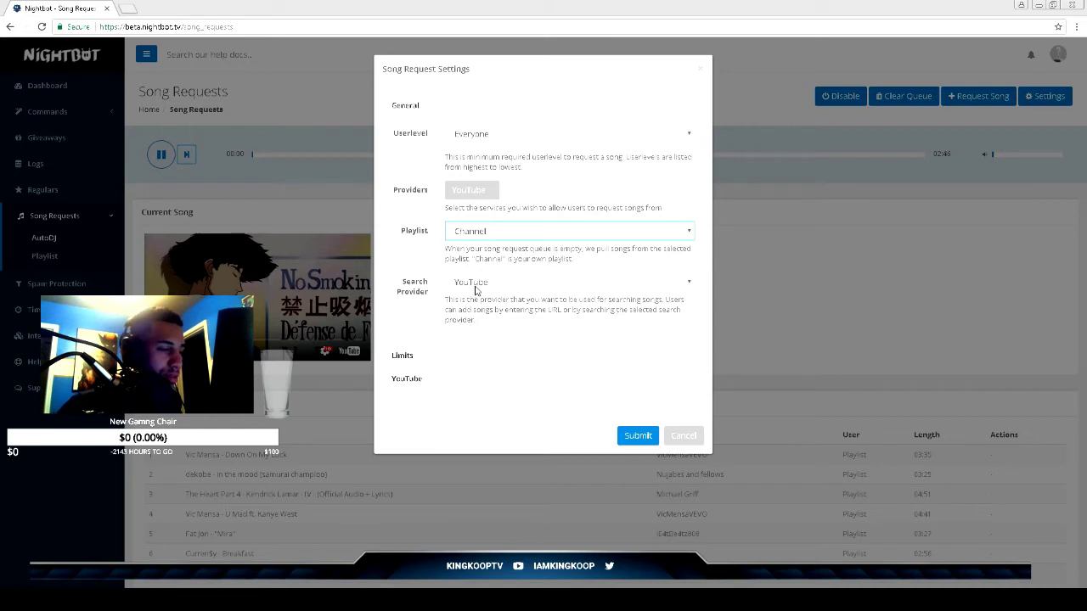
Step: Keep YouTube as the search provider and save the song request settings
left_click(668, 290)
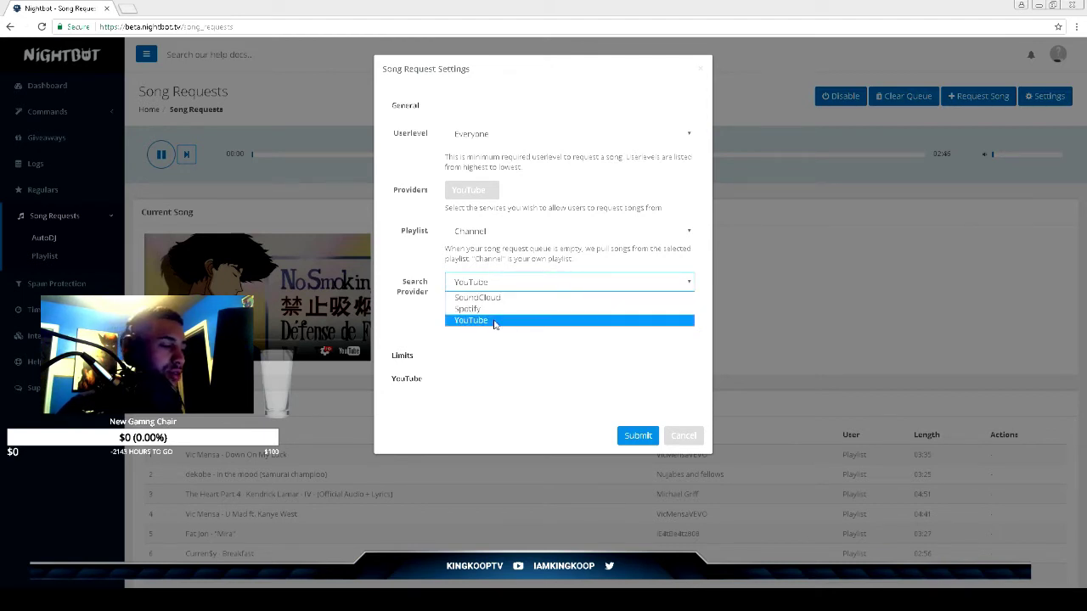
left_click(495, 322)
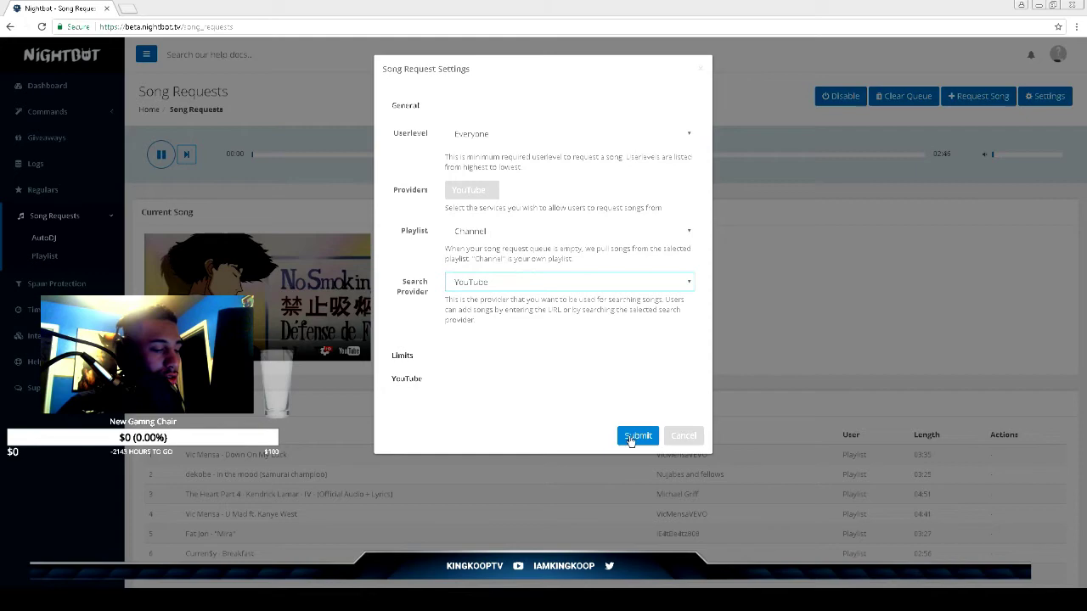
left_click(632, 439)
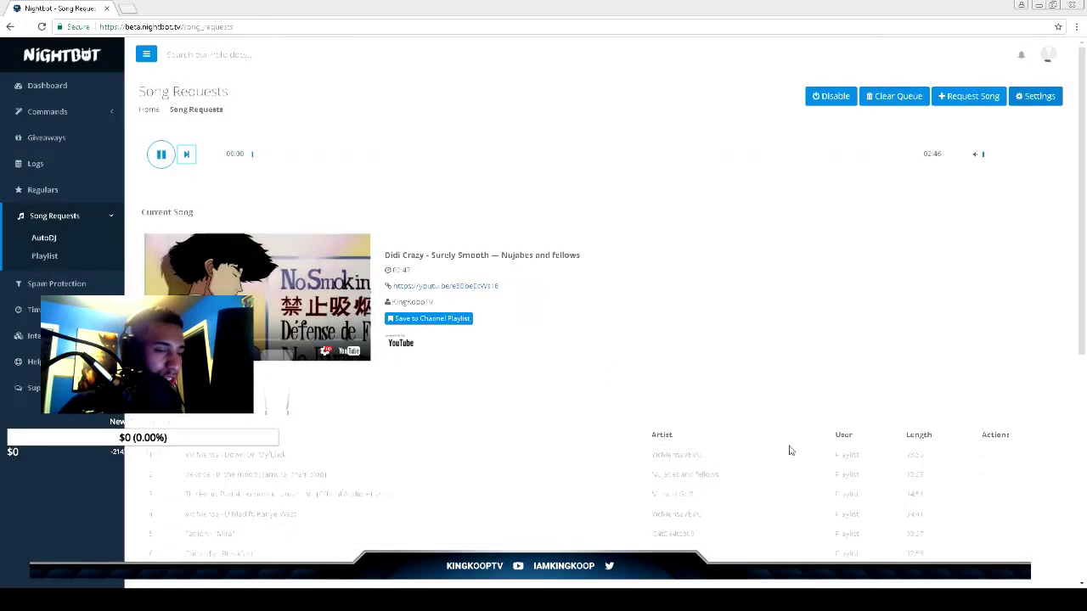
Step: Open the channel playlist and load YouTube in a new browser tab
left_click(49, 259)
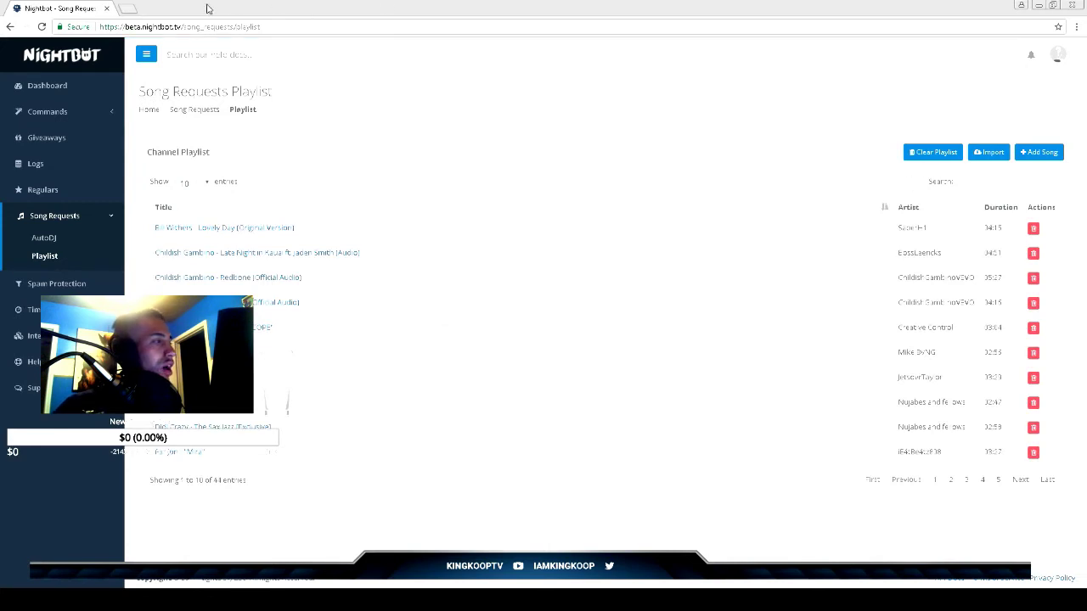
left_click(129, 10)
type("www.")
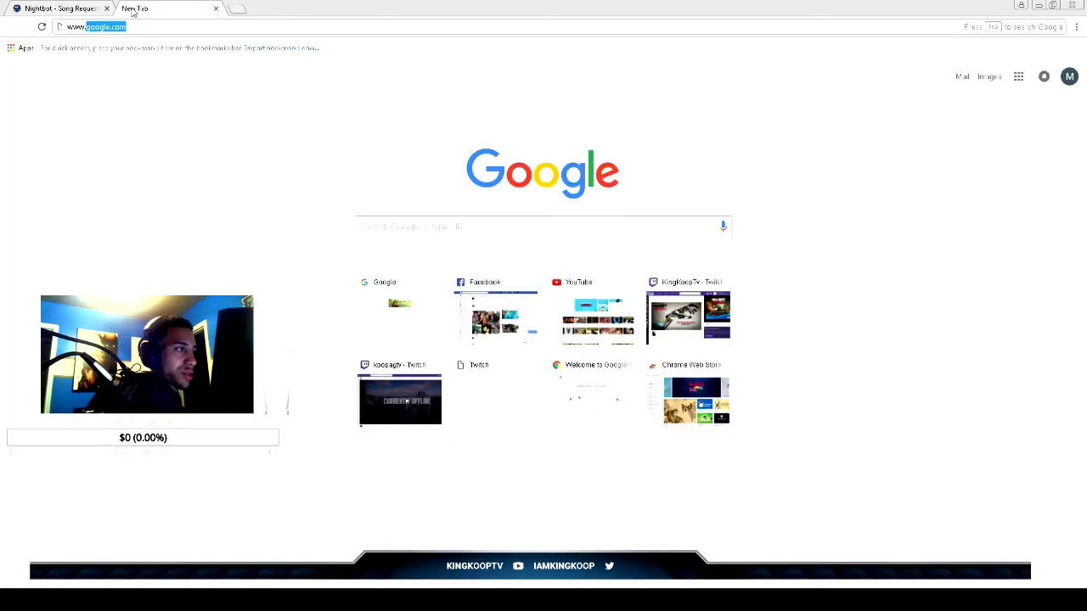
type("youtube.co")
key("Return")
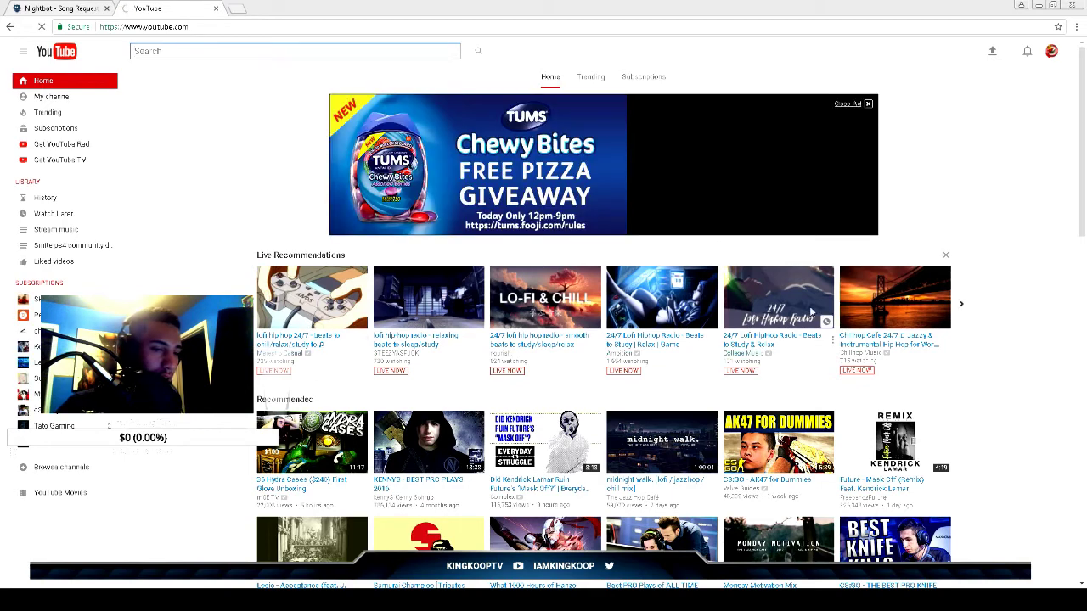
Step: Search YouTube for 'drake' to get the Energy video, then return to Nightbot
left_click(195, 50)
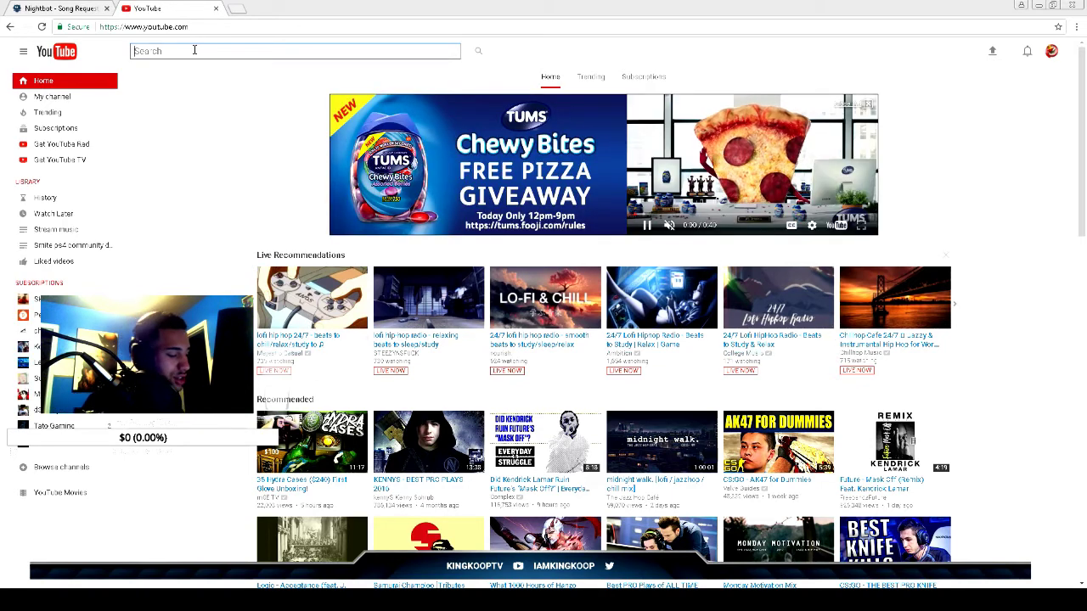
type("drake")
key("Return")
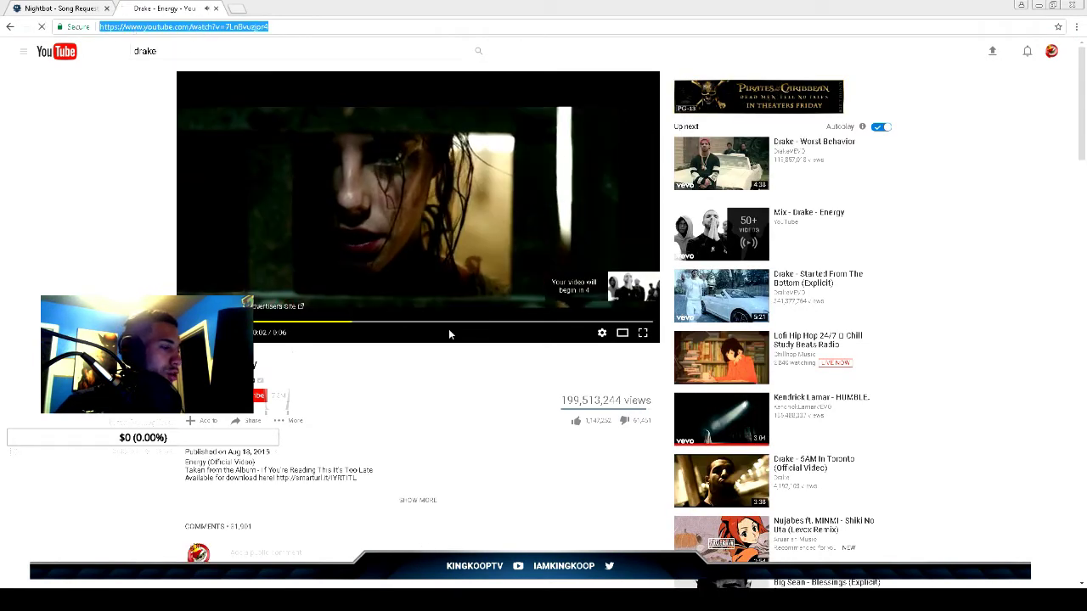
left_click(60, 10)
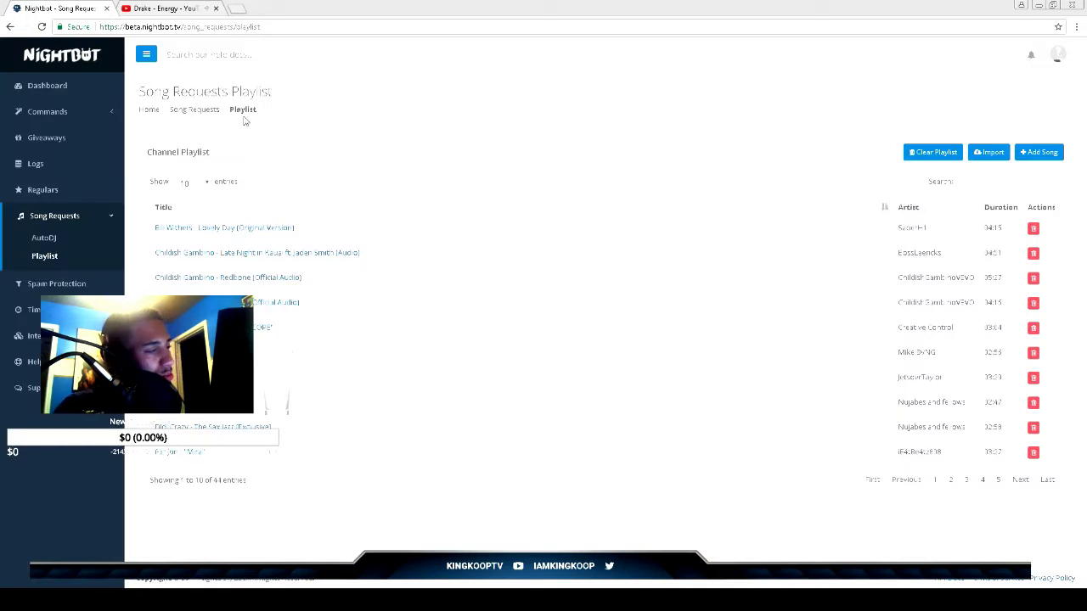
Step: Add Drake – Energy to the channel playlist by pasting its YouTube link and submitting
left_click(1039, 154)
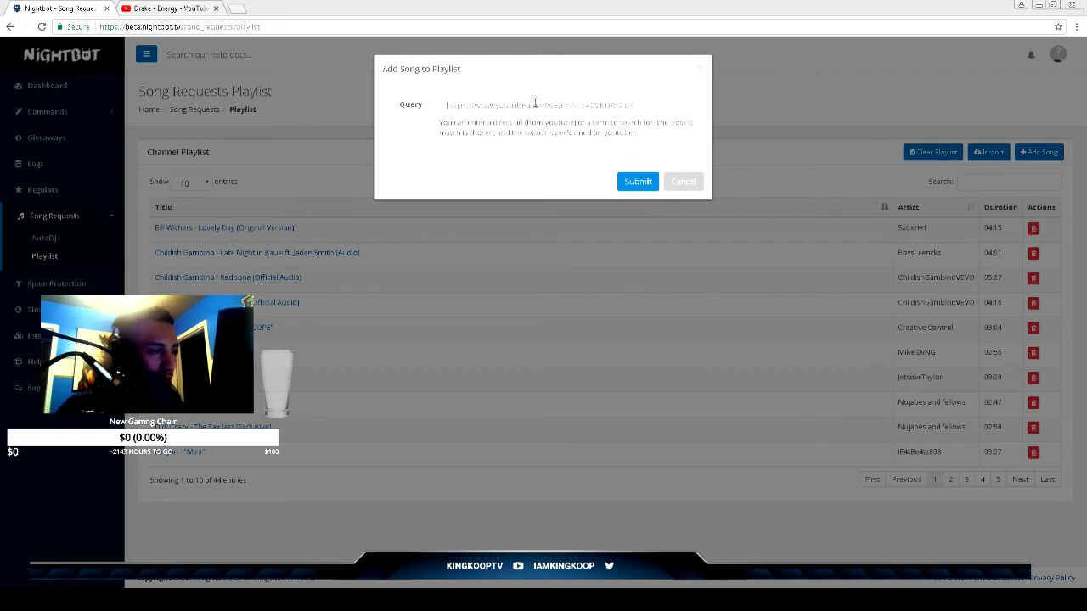
left_click(535, 103)
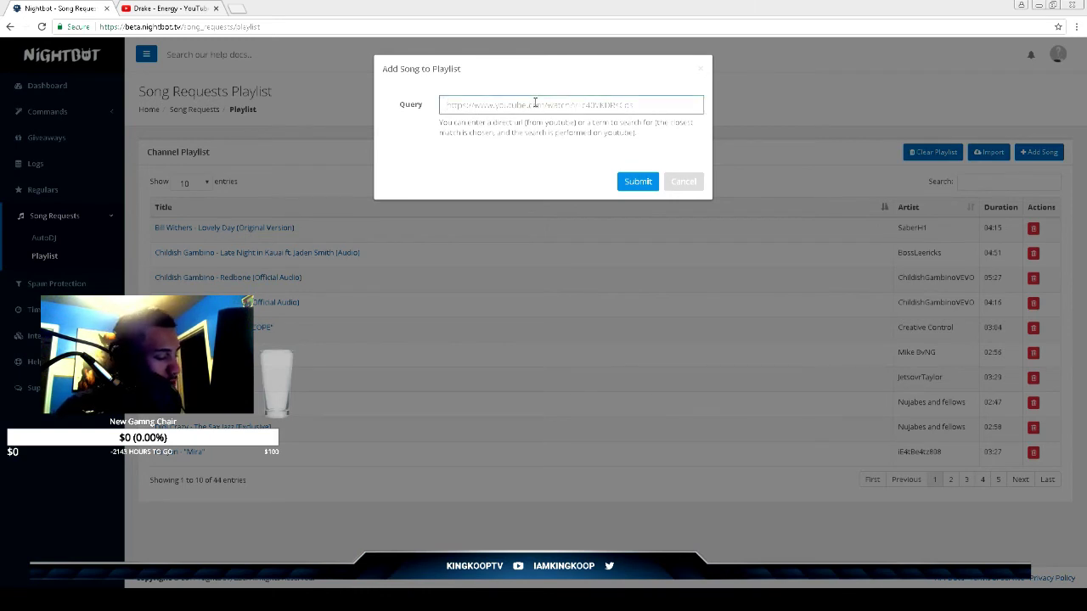
right_click(550, 108)
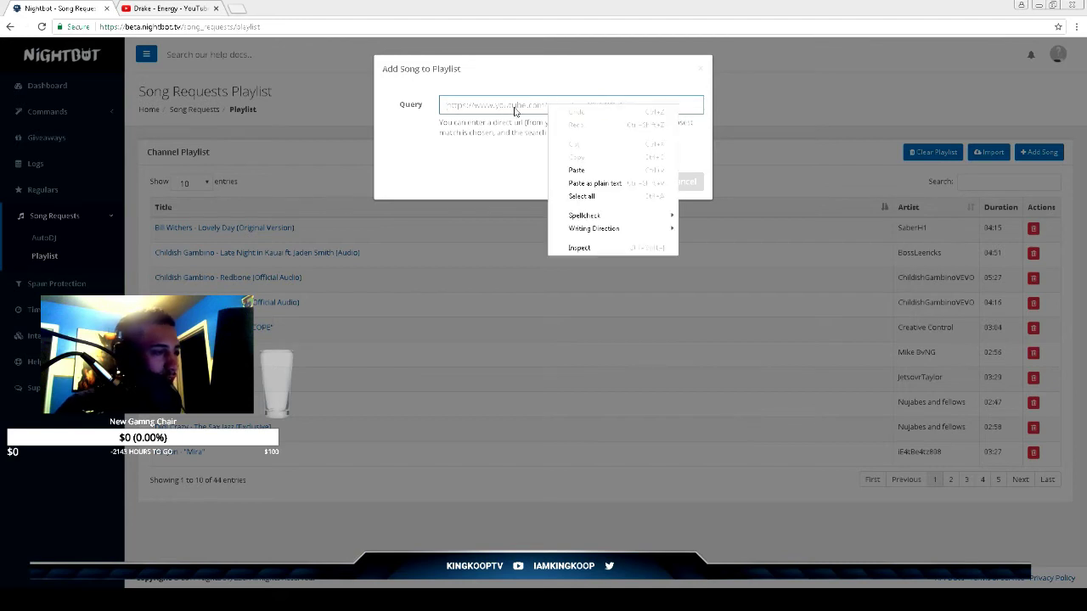
left_click(513, 105)
key("ctrl+v")
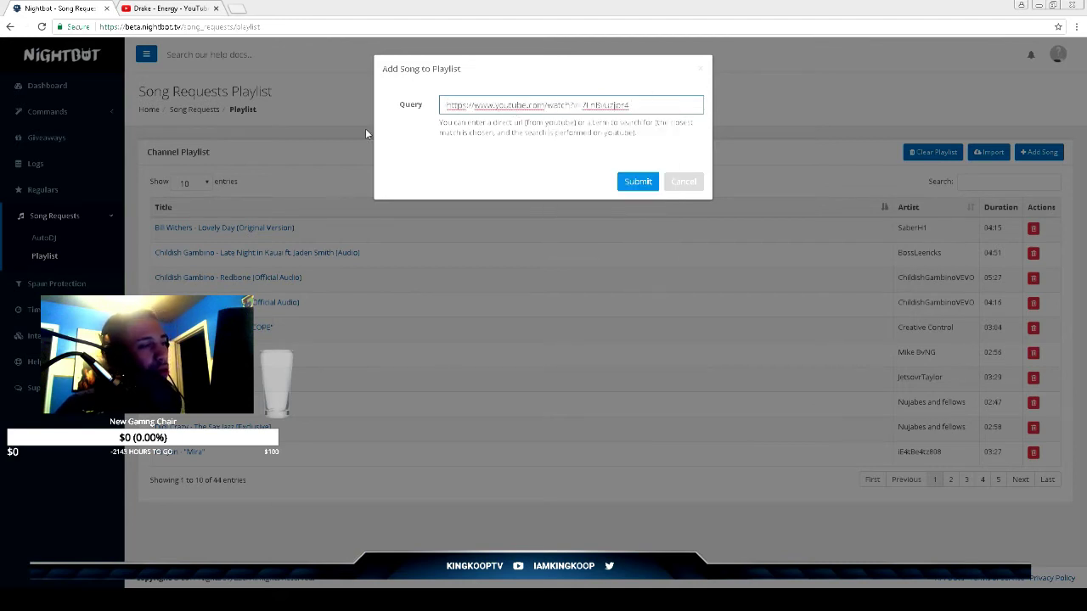
left_click(628, 184)
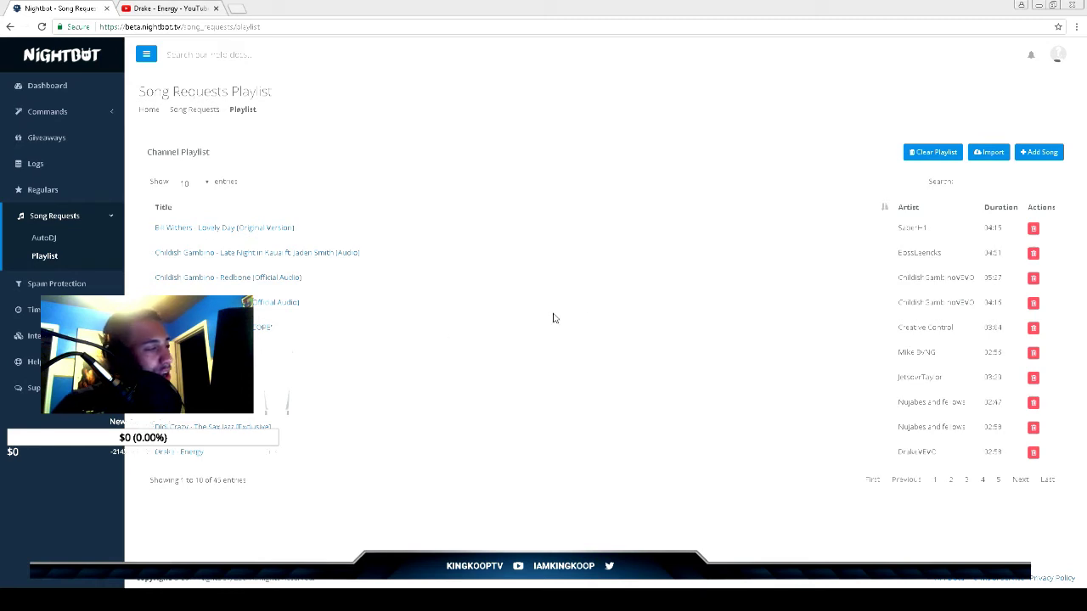
Step: Return to the Song Requests player to see Drake – Energy queued
left_click(43, 239)
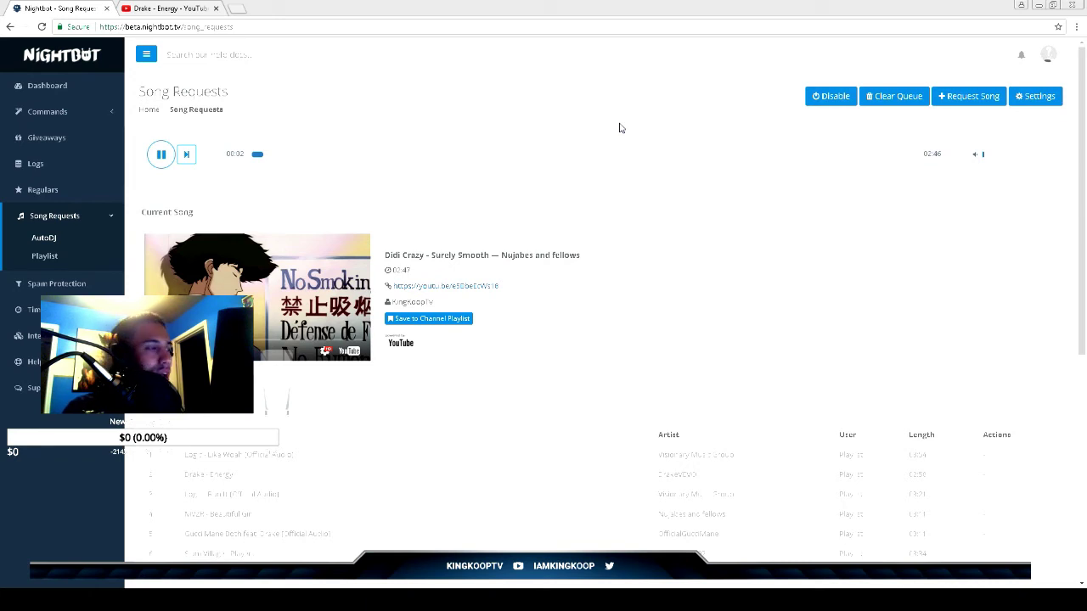
Step: Review the Spam Protection filters and Timers, then expand the Commands section
left_click(65, 286)
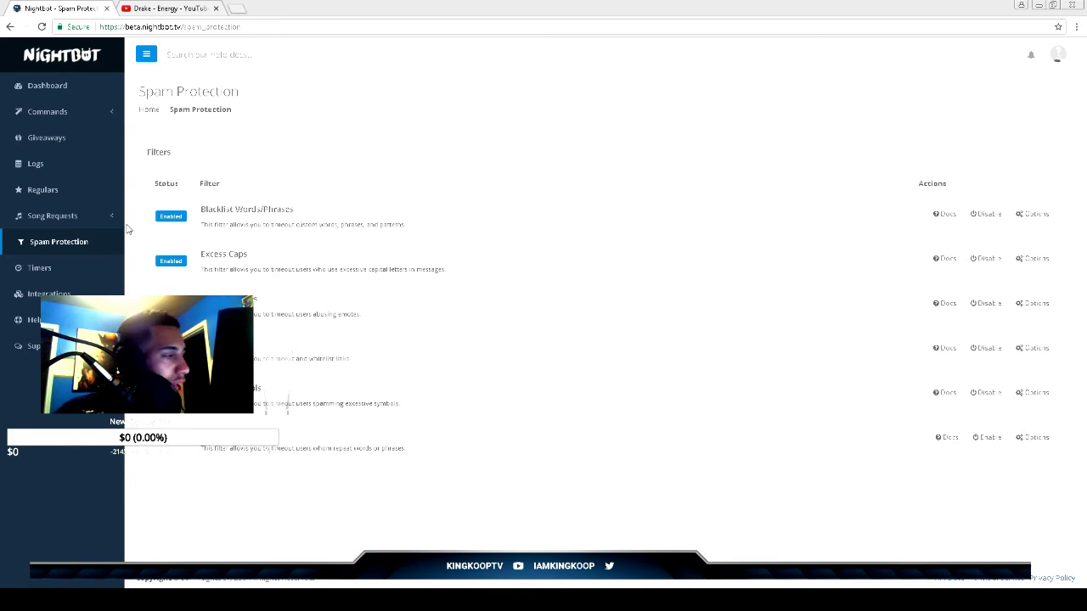
left_click(53, 268)
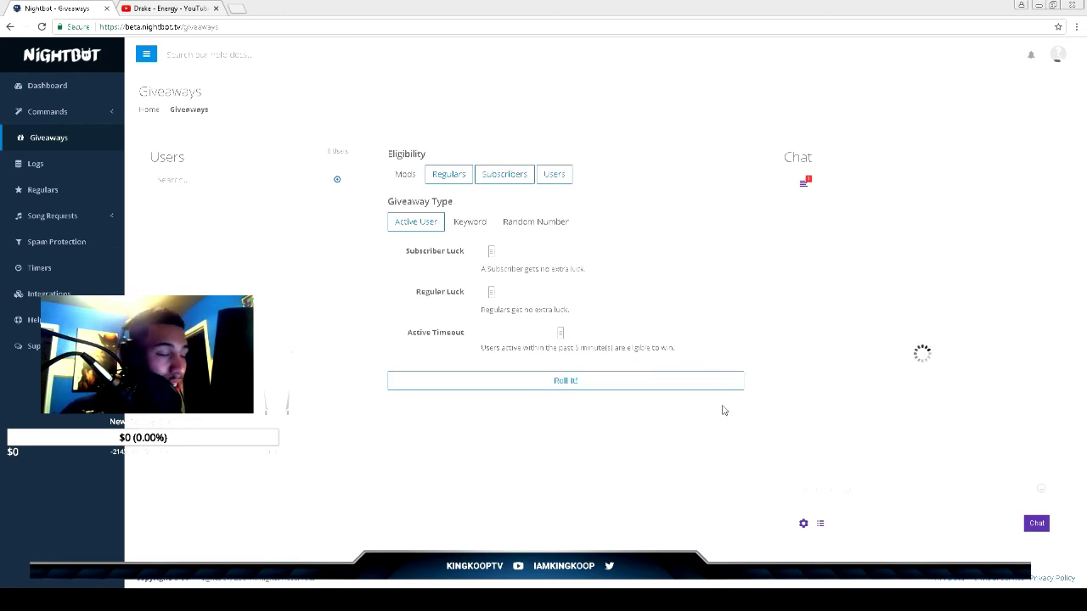
left_click(41, 117)
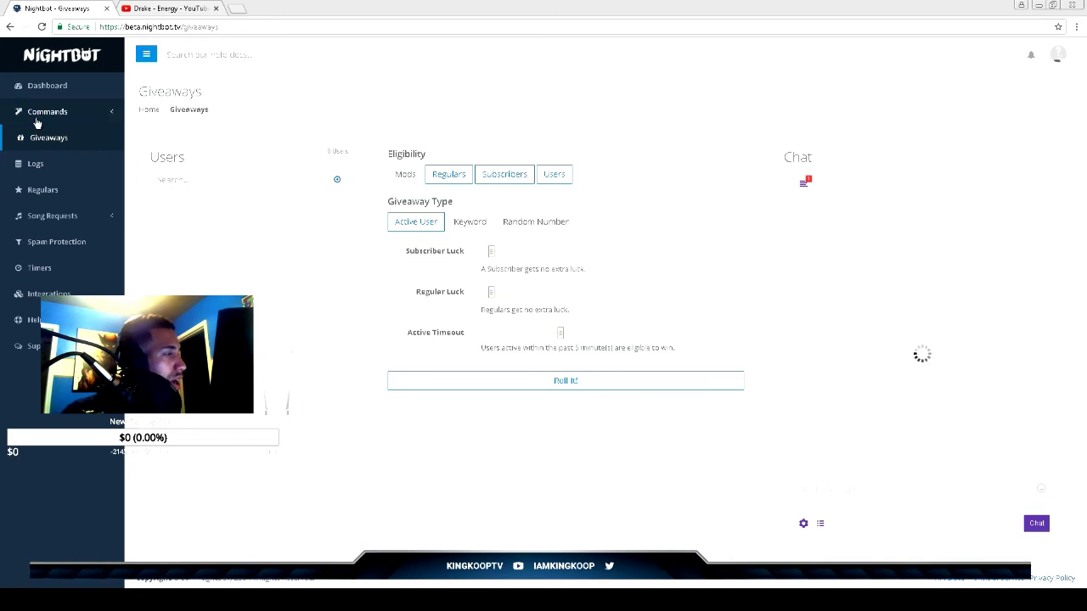
Step: Open the Default commands list and scroll through it
left_click(44, 151)
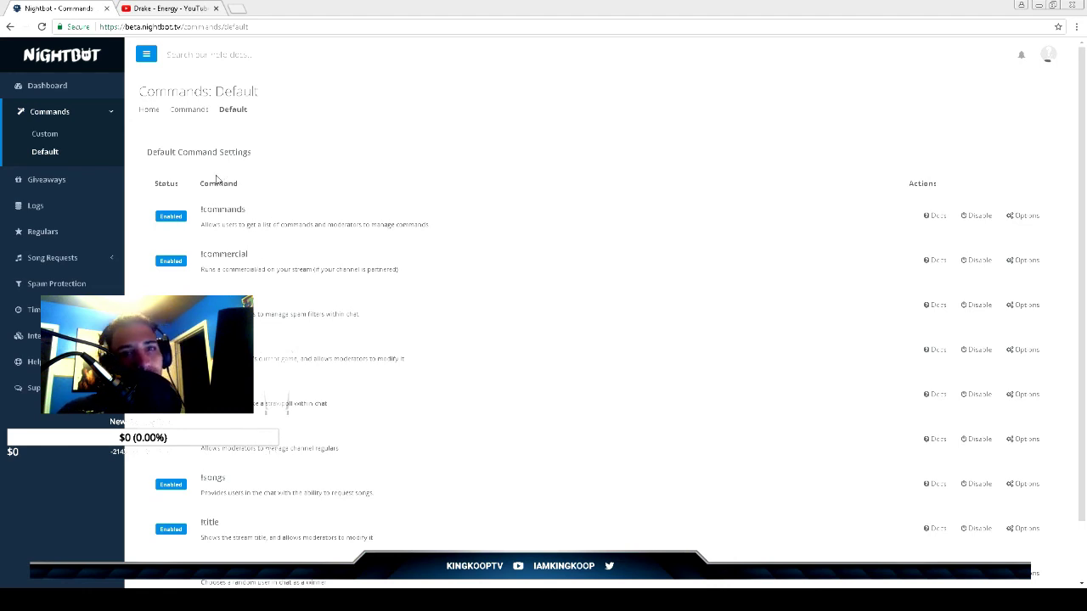
scroll(213, 254, "down", 1)
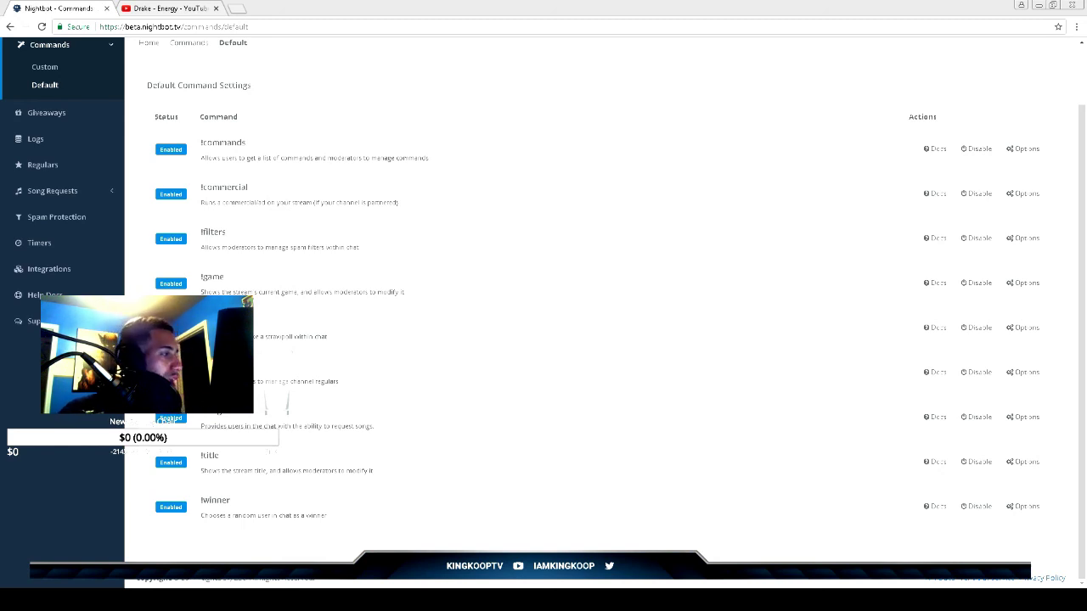
scroll(48, 110, "up", 2)
left_click(49, 89)
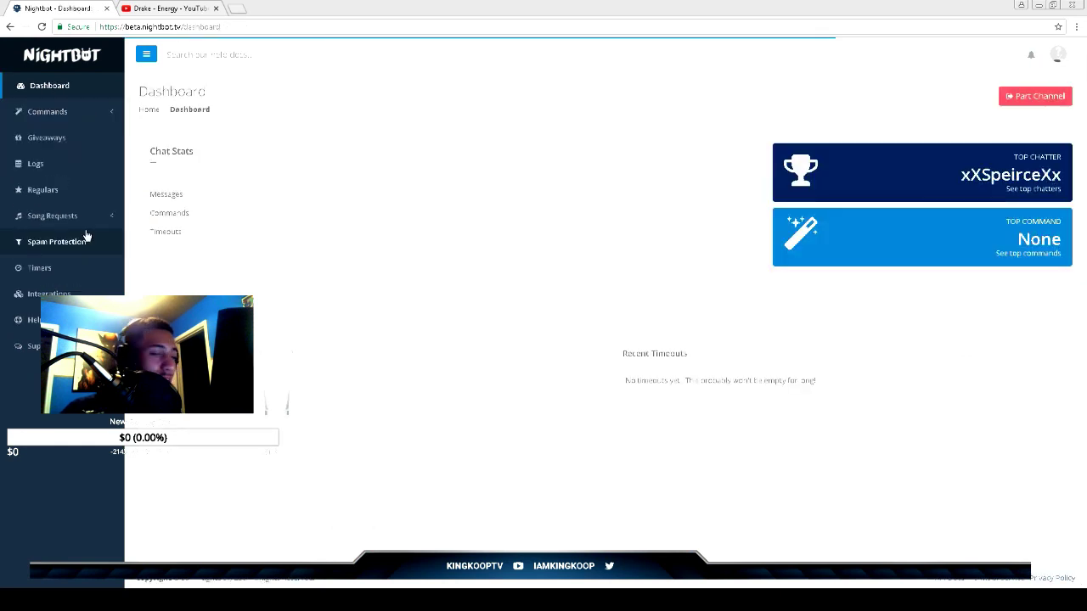